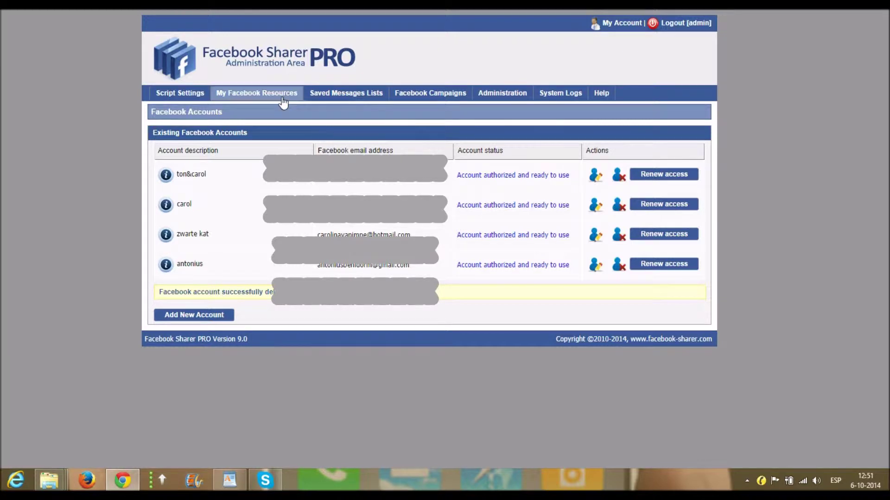
# Add a new Facebook account with its login email and a short account description
pyautogui.moveTo(228, 88)
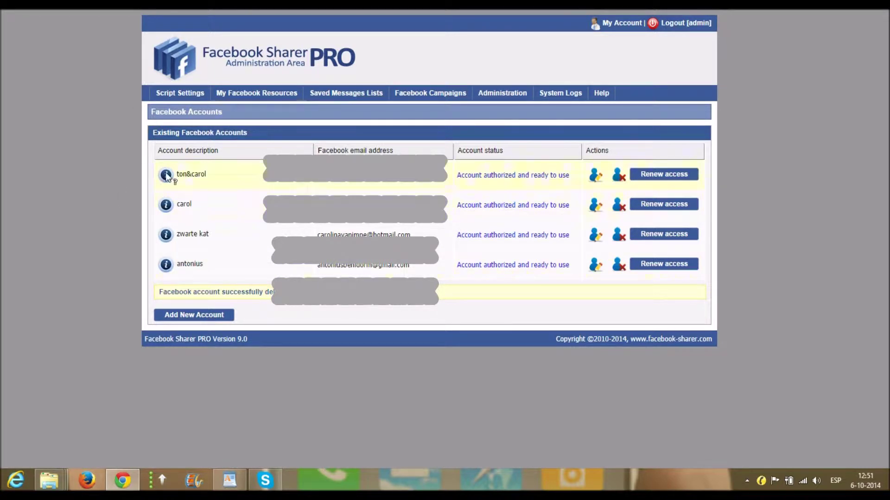
pyautogui.click(197, 319)
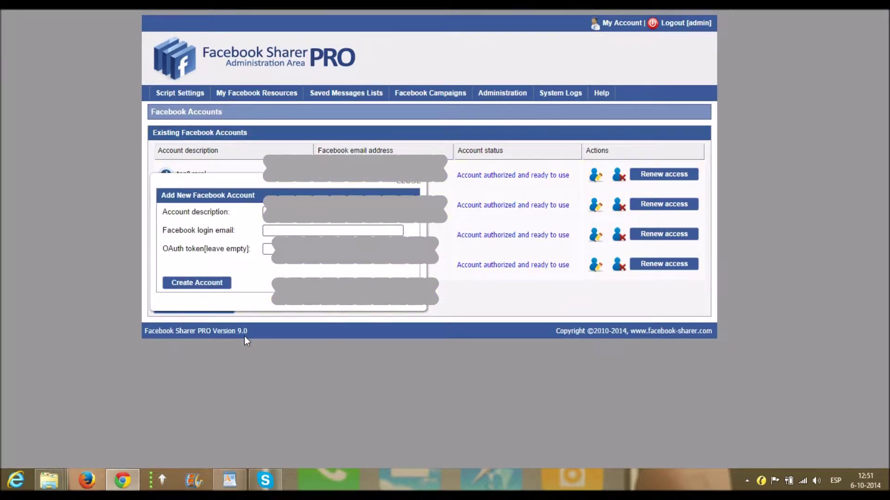
pyautogui.click(280, 230)
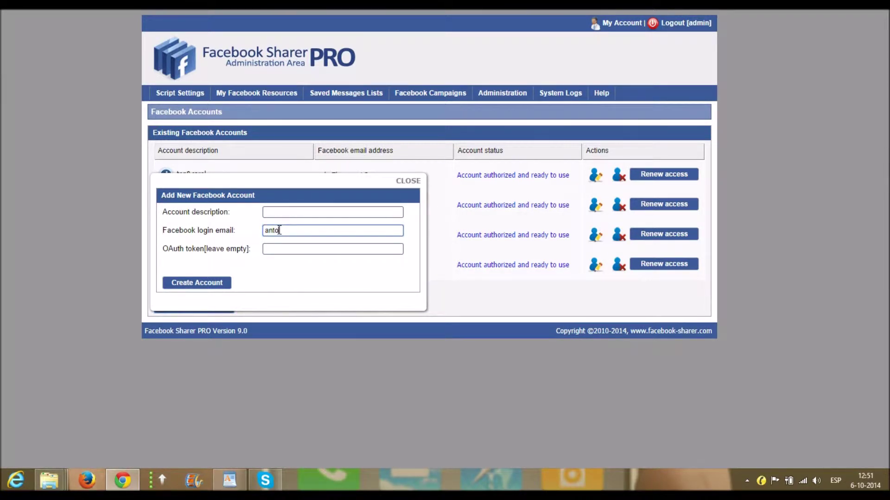
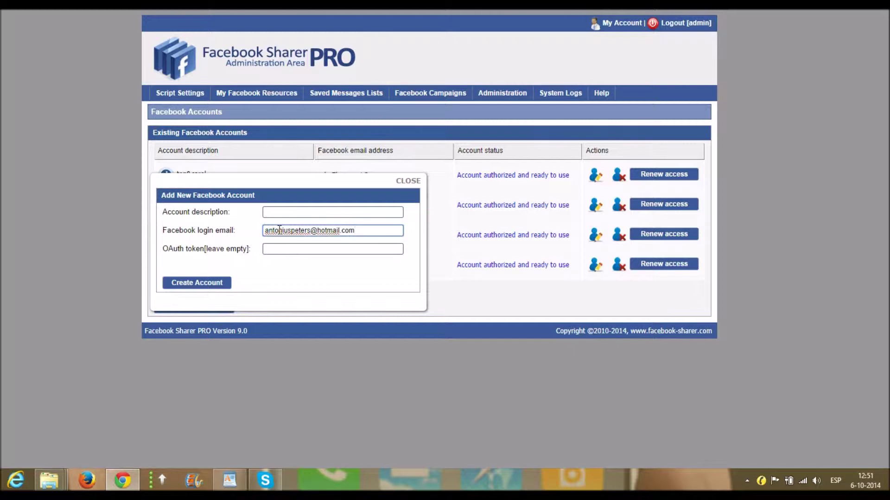
pyautogui.click(199, 284)
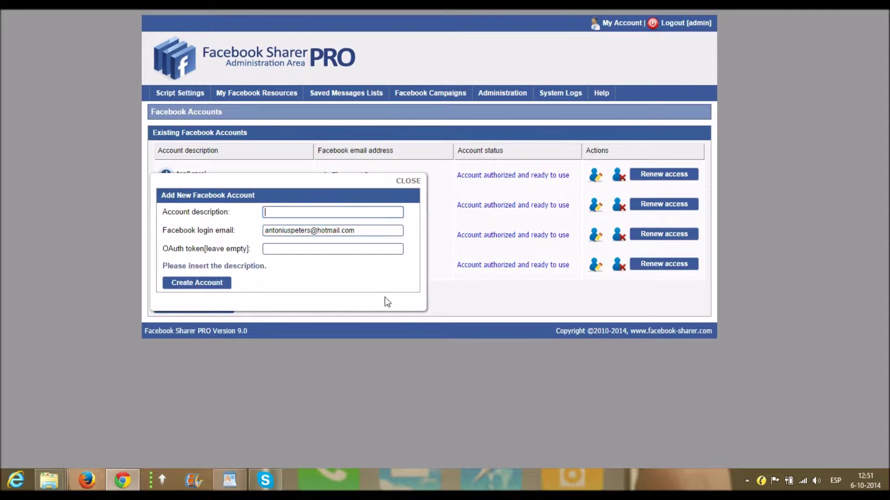
pyautogui.click(195, 285)
pyautogui.click(279, 216)
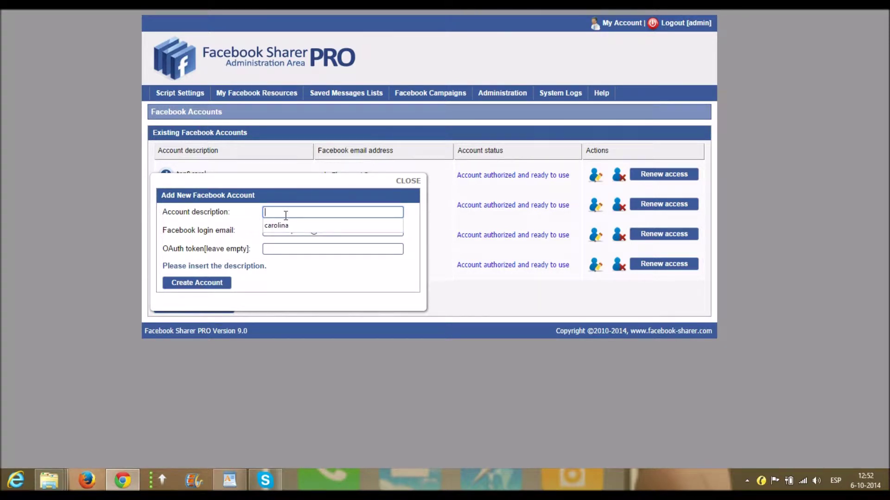
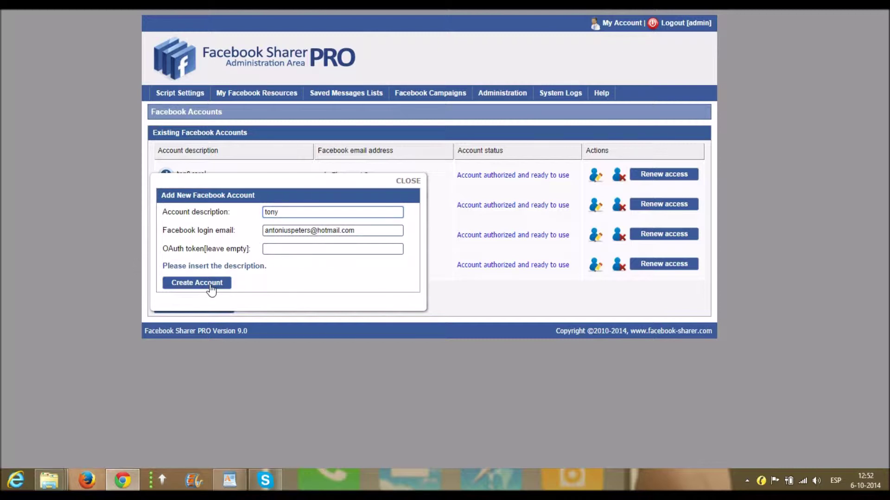
pyautogui.click(224, 284)
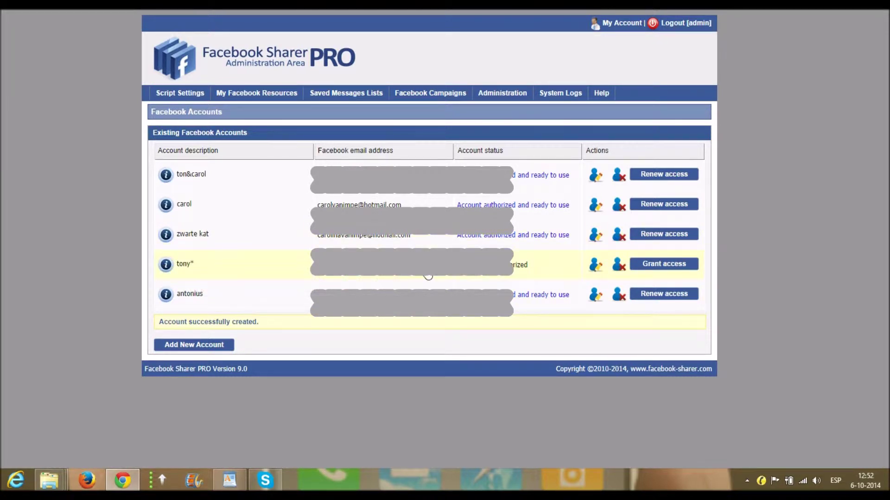
# Grant the new account Facebook access and close the authorization confirmation window
pyautogui.click(663, 263)
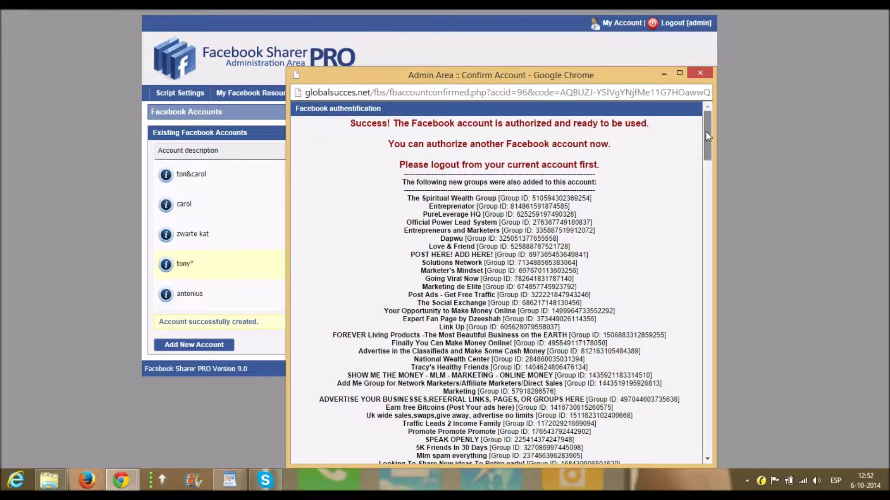
pyautogui.moveTo(707, 132); pyautogui.dragTo(705, 437)
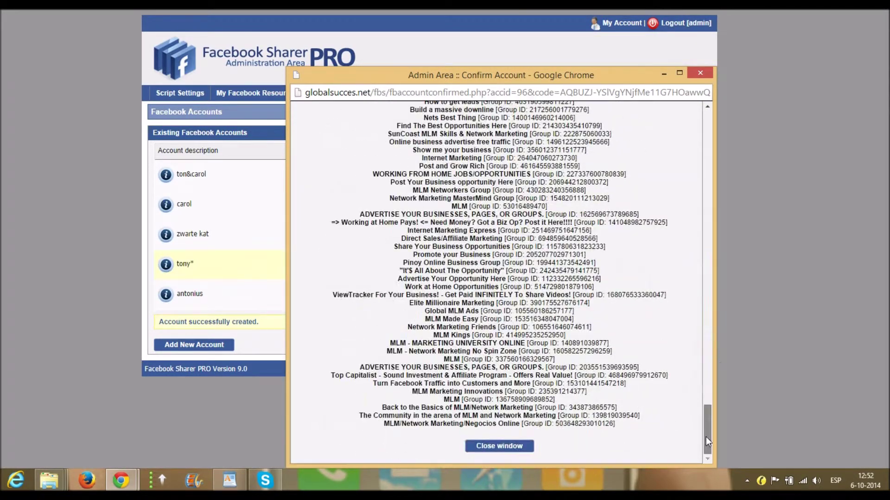
pyautogui.click(503, 445)
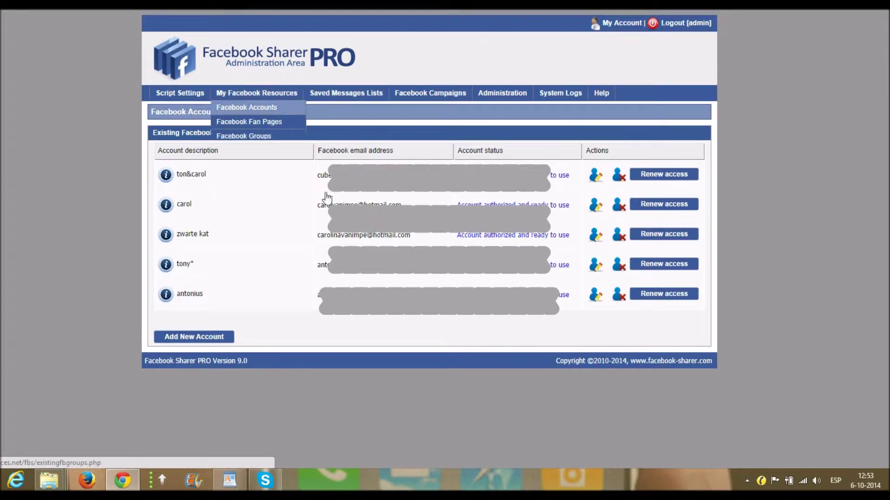
pyautogui.click(346, 95)
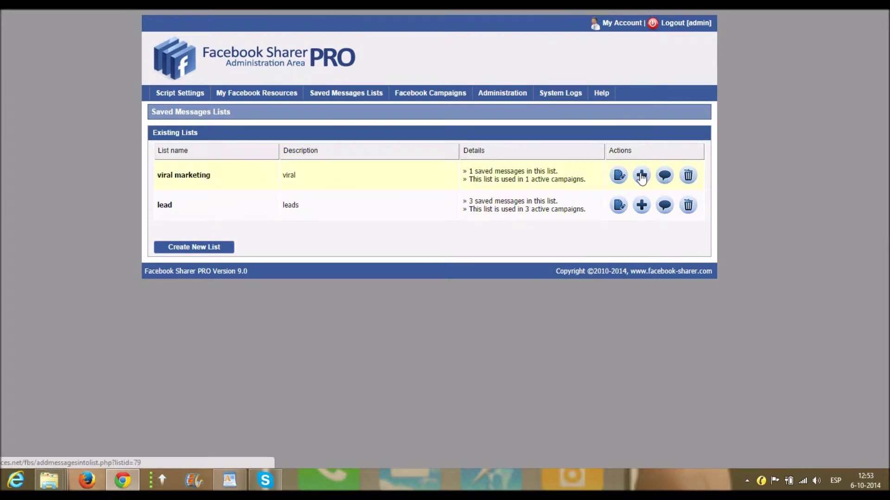
# Open the viral marketing add-message form and close it without adding anything
pyautogui.click(640, 176)
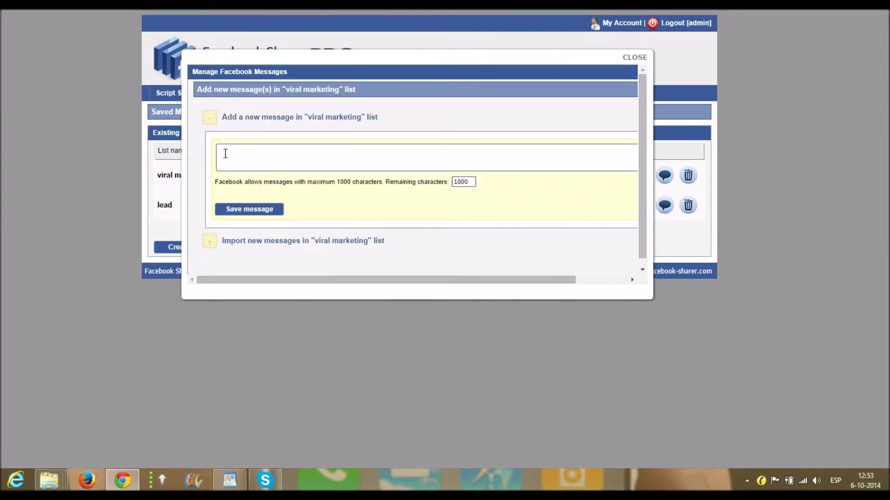
pyautogui.click(634, 57)
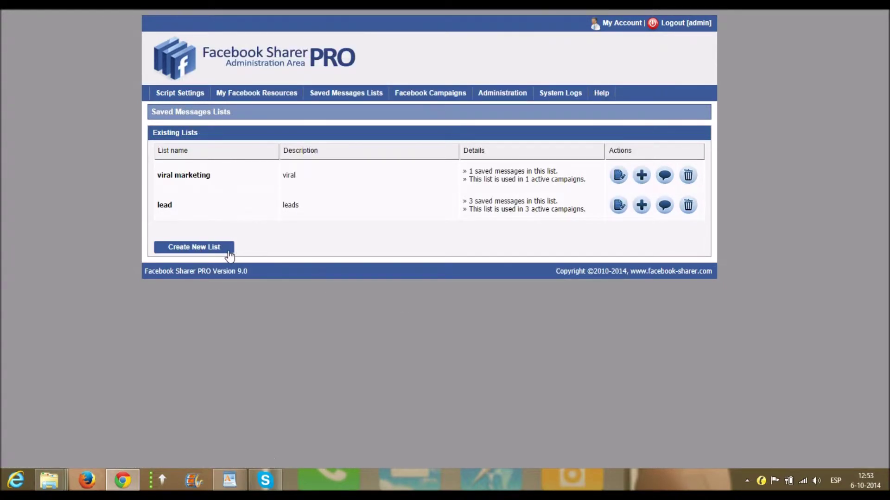
# Create a message list named 'bla bla' with the description 'campaign'
pyautogui.click(187, 248)
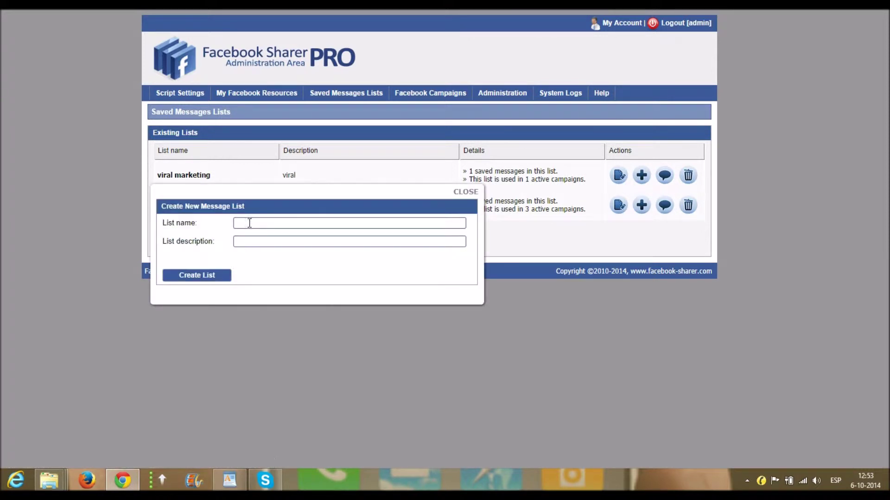
pyautogui.click(249, 223)
pyautogui.click(267, 244)
pyautogui.write('c')
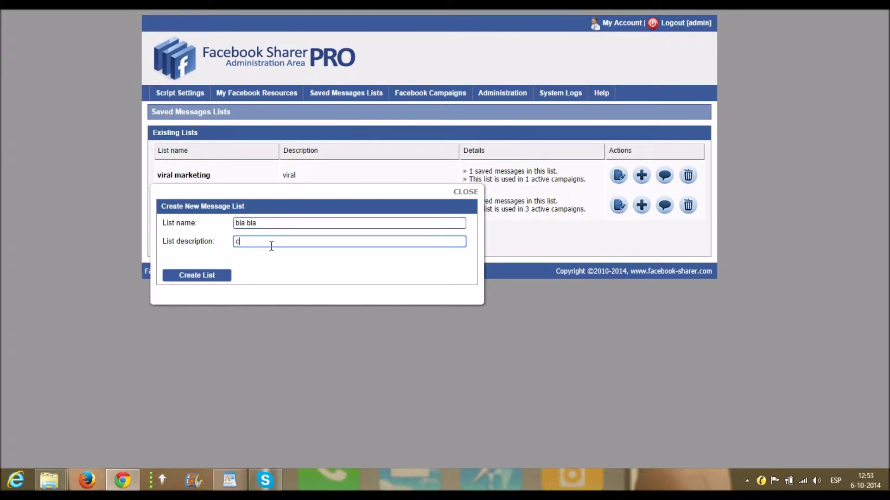
pyautogui.write('ampaign')
pyautogui.click(204, 277)
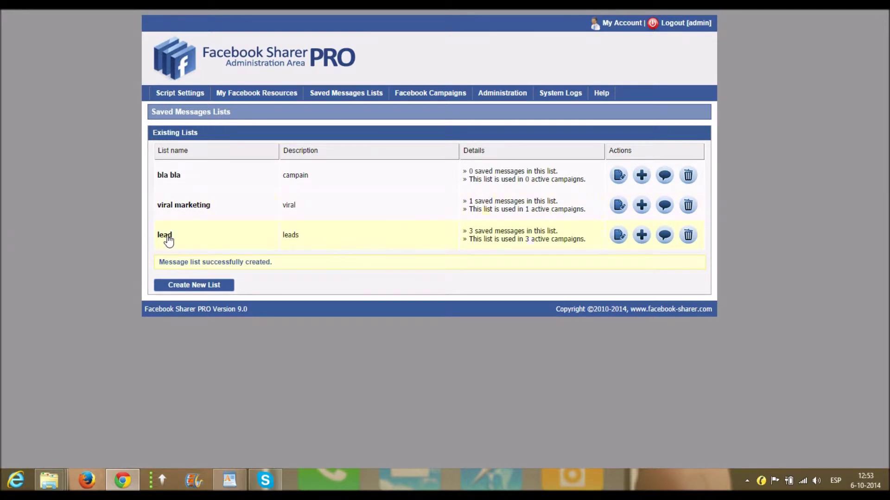
# Save the message 'how to make money online' into the bla bla list
pyautogui.click(641, 179)
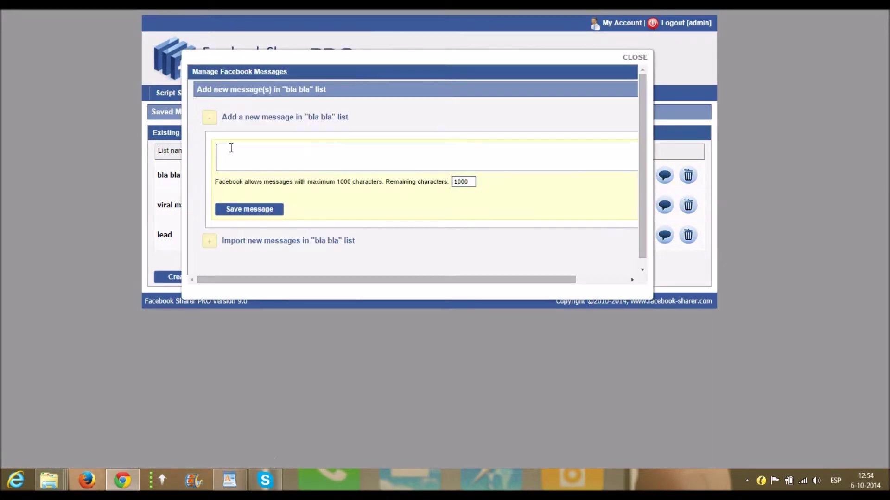
pyautogui.click(232, 152)
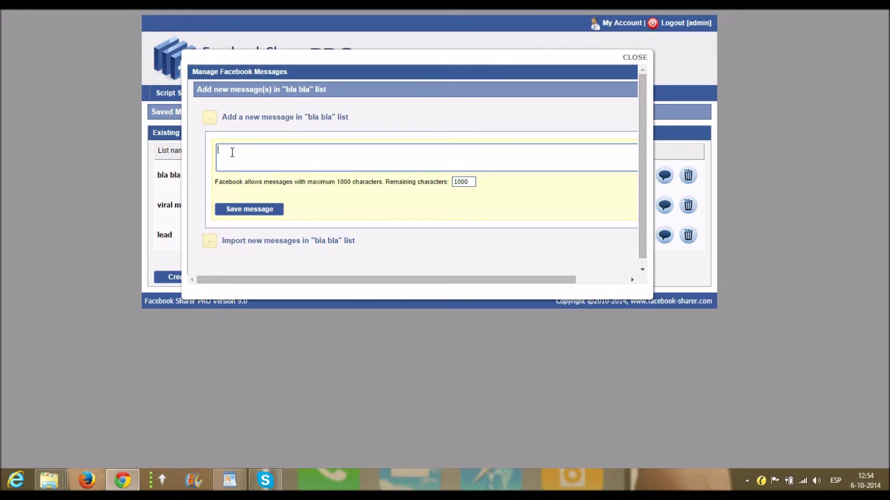
pyautogui.write('how to make money')
pyautogui.write('online')
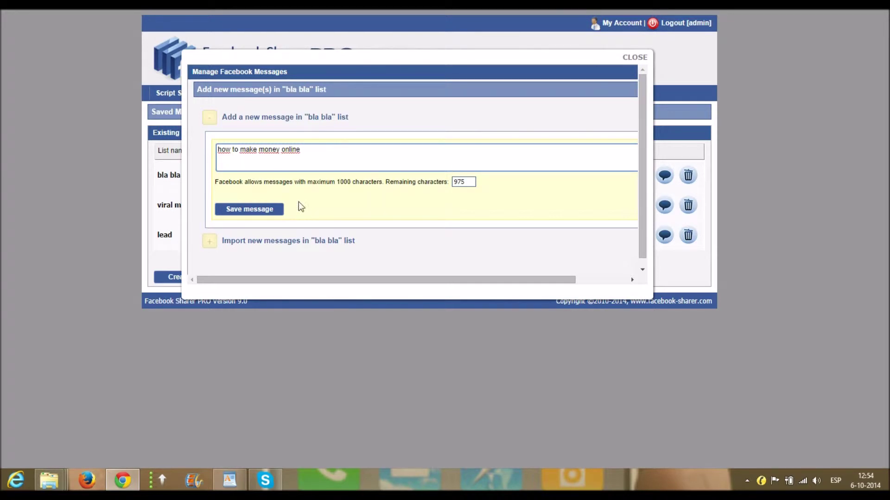
pyautogui.click(256, 214)
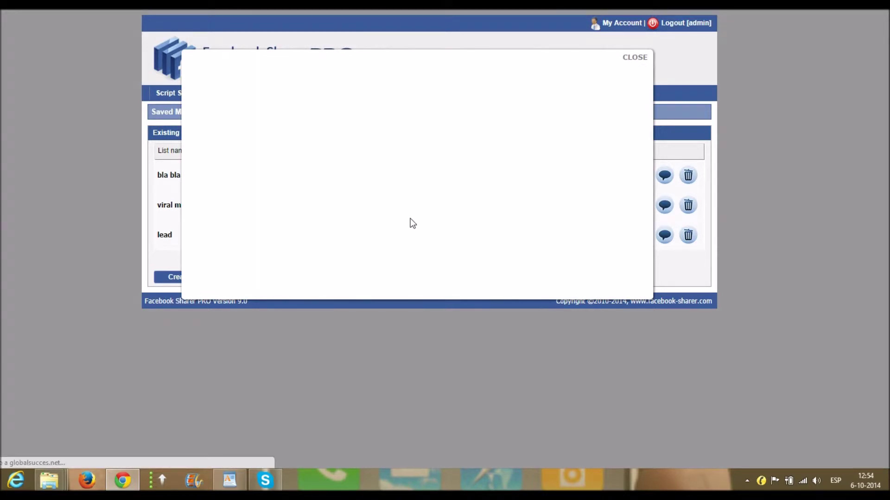
pyautogui.click(631, 58)
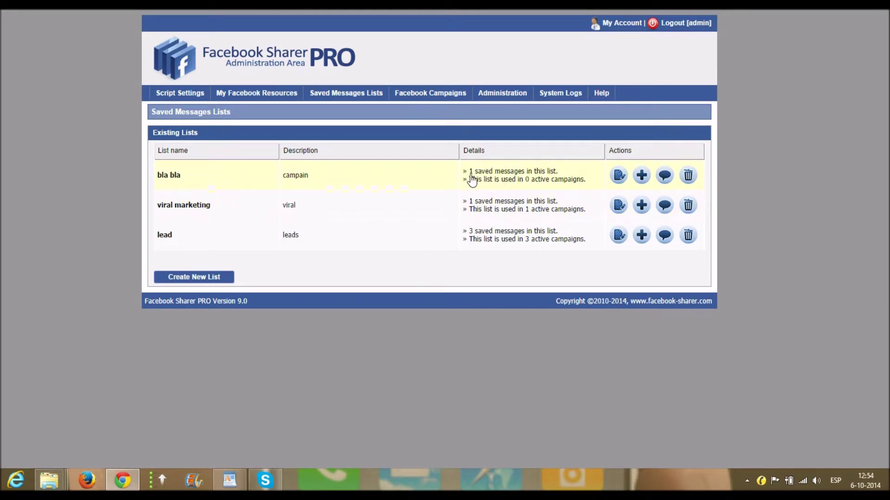
# Start a new campaign on a different linked account, set to post on Facebook groups
pyautogui.click(431, 95)
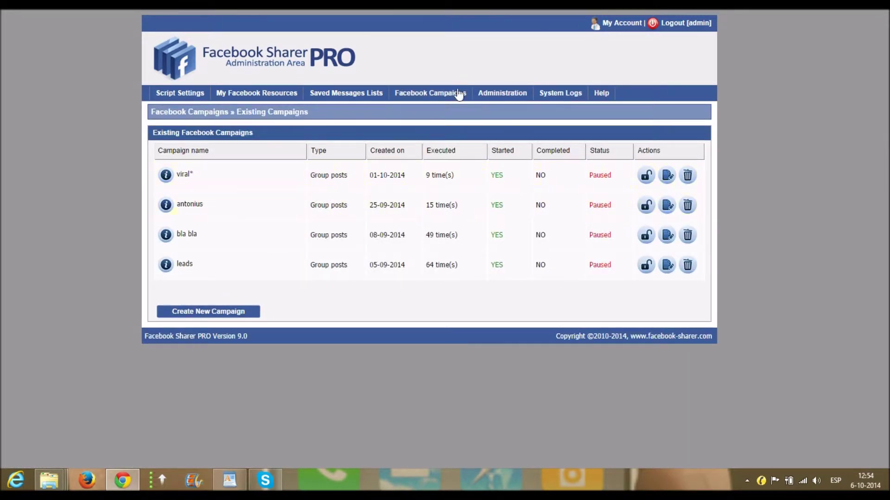
pyautogui.moveTo(440, 103)
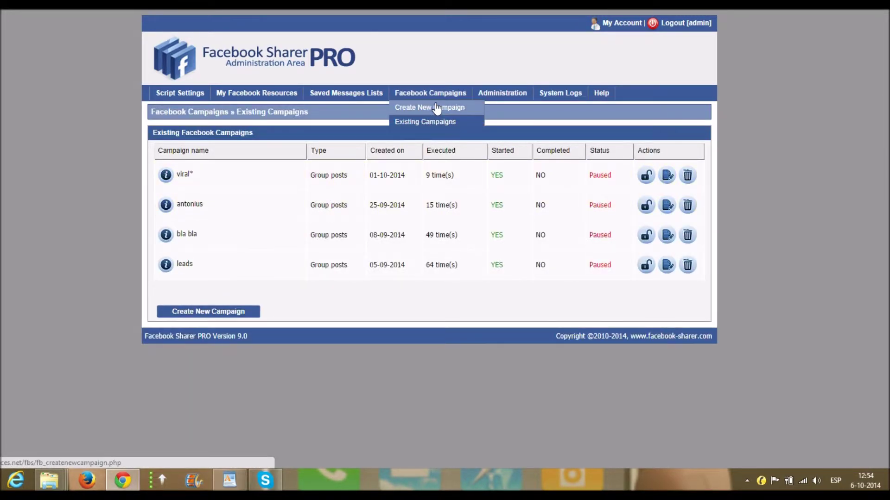
pyautogui.click(437, 108)
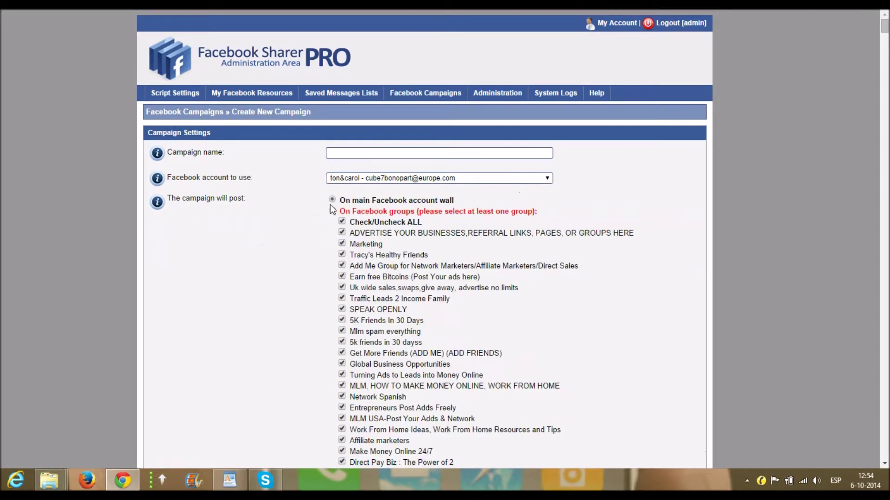
pyautogui.click(546, 178)
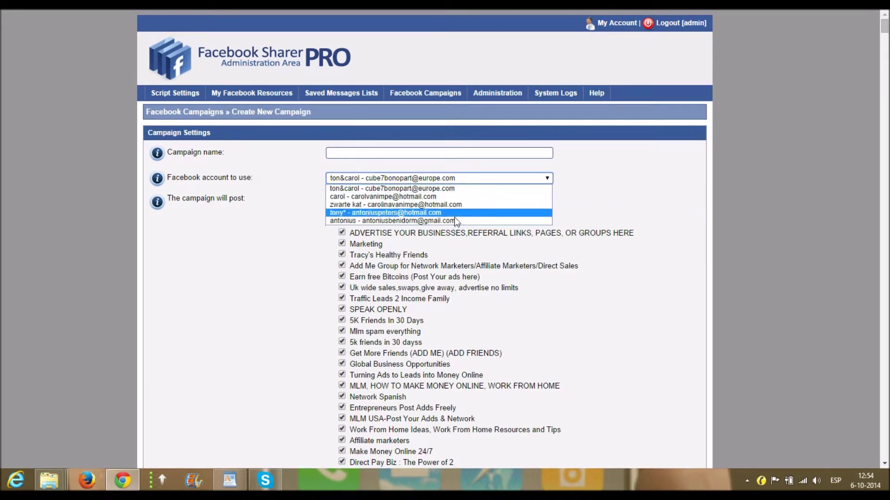
pyautogui.click(424, 213)
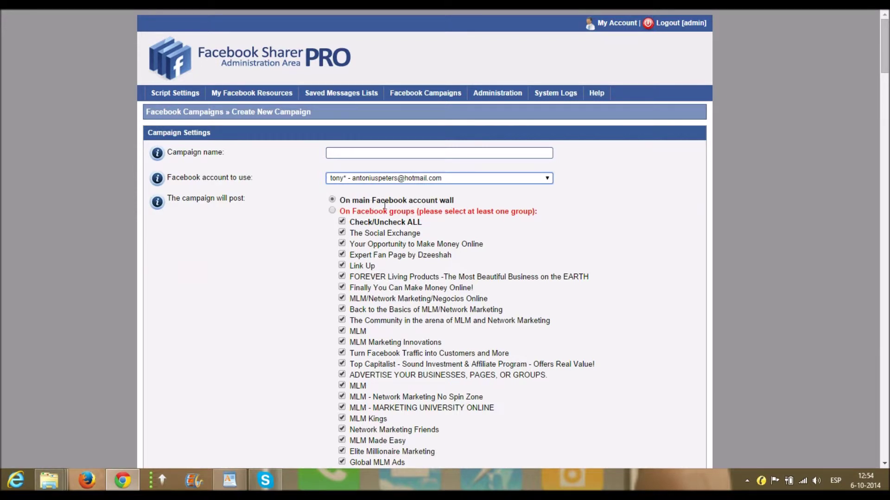
pyautogui.click(332, 211)
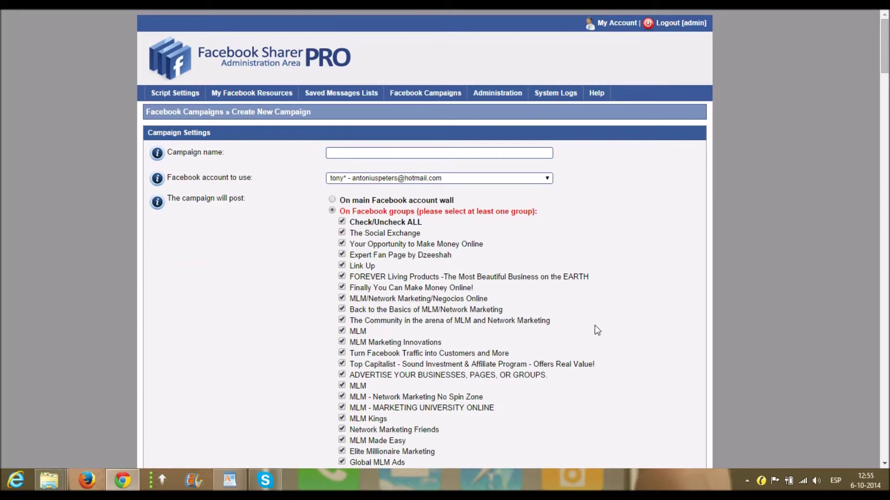
pyautogui.scroll(-15, 594, 326)
pyautogui.scroll(-20, 591, 314)
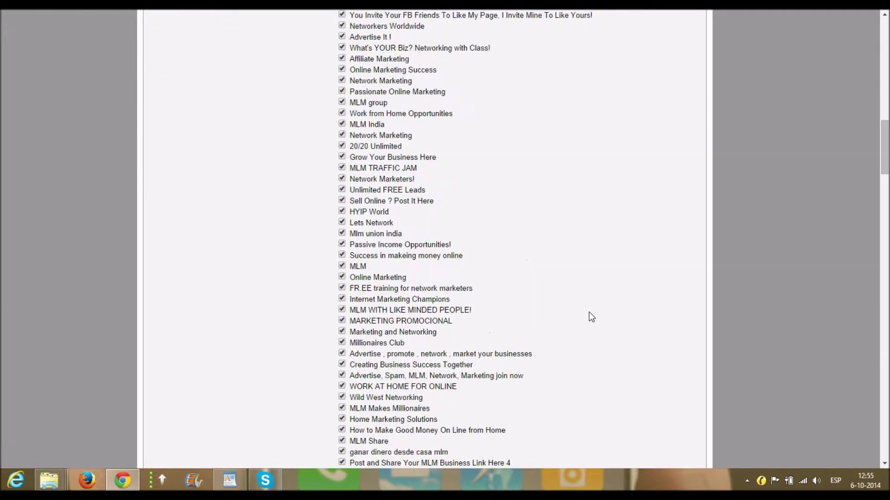
pyautogui.scroll(-20, 589, 317)
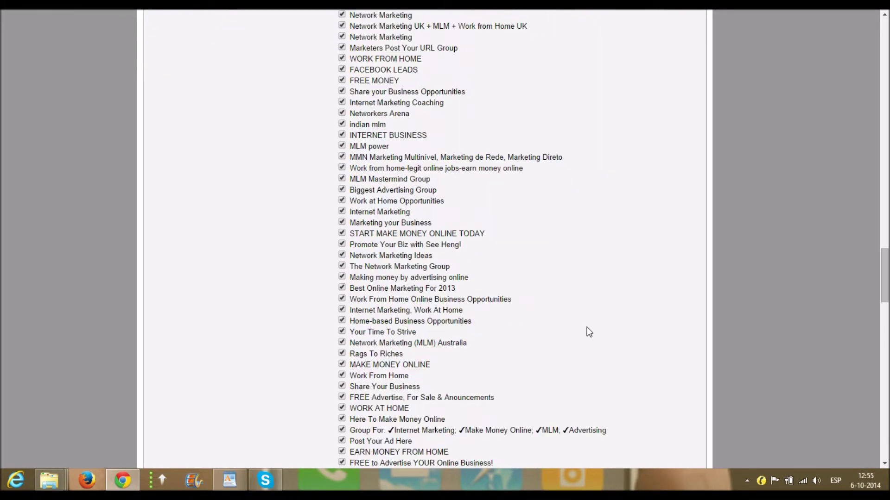
pyautogui.scroll(-15, 591, 338)
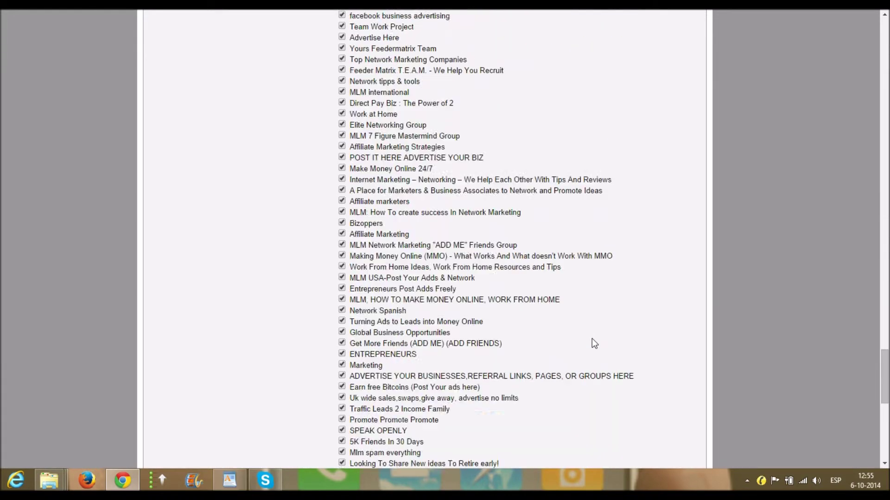
pyautogui.scroll(20, 570, 320)
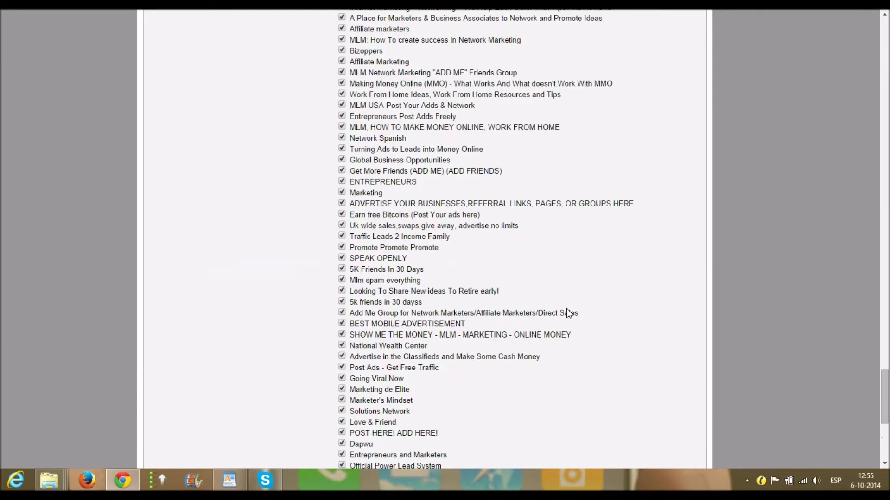
pyautogui.scroll(20, 570, 307)
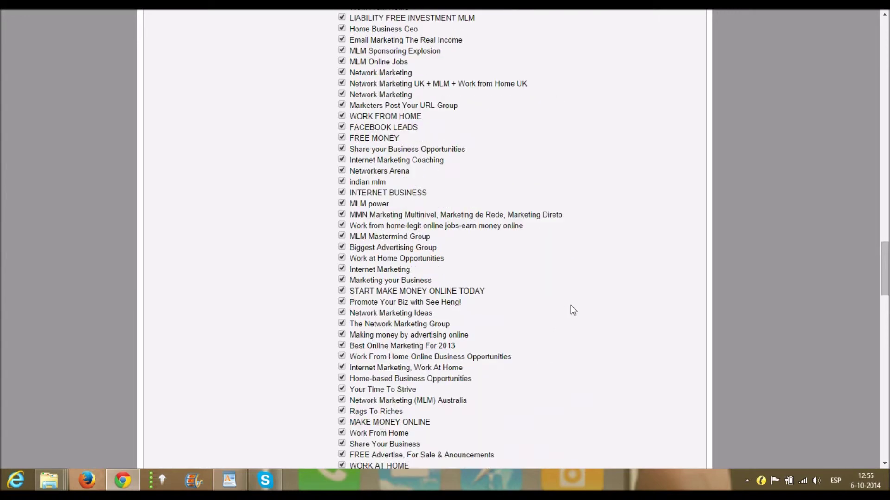
pyautogui.scroll(20, 538, 353)
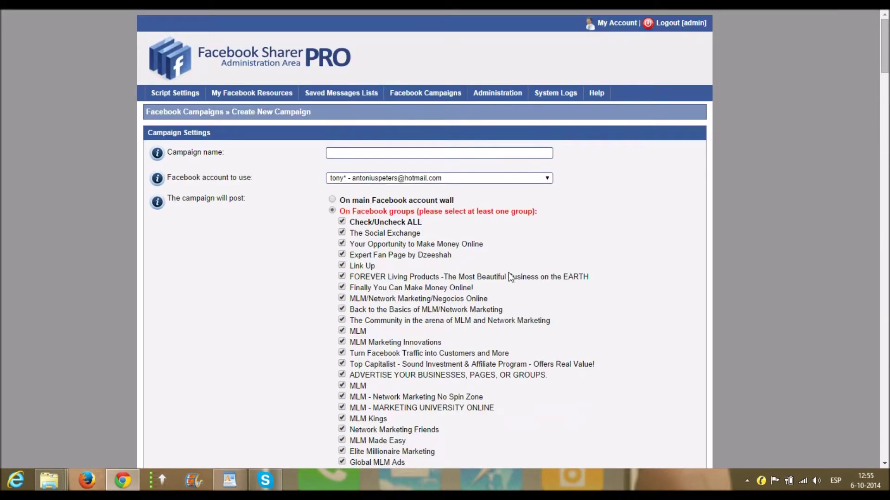
pyautogui.scroll(-2, 524, 258)
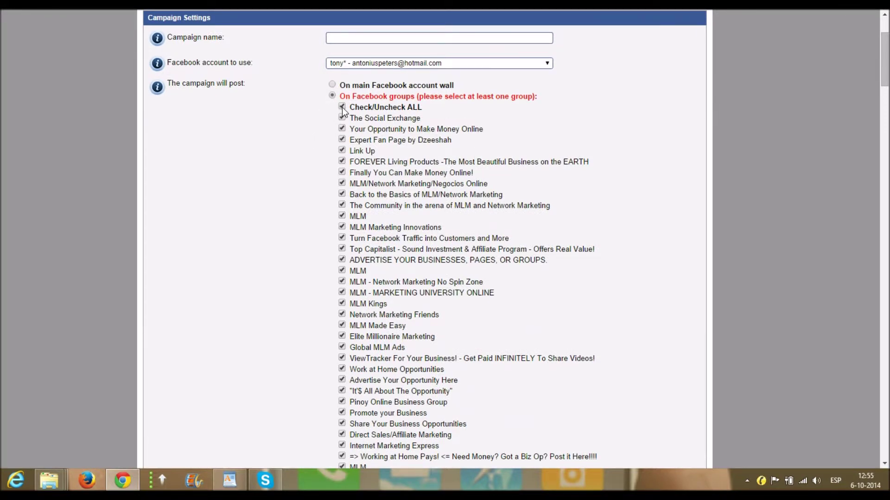
pyautogui.click(342, 107)
# Tick the ADVERTISE YOUR BUSINESSES, PAGES, OR GROUPS. and Advertise Your Opportunity Here groups
pyautogui.click(342, 260)
pyautogui.click(343, 381)
pyautogui.scroll(-10, 566, 266)
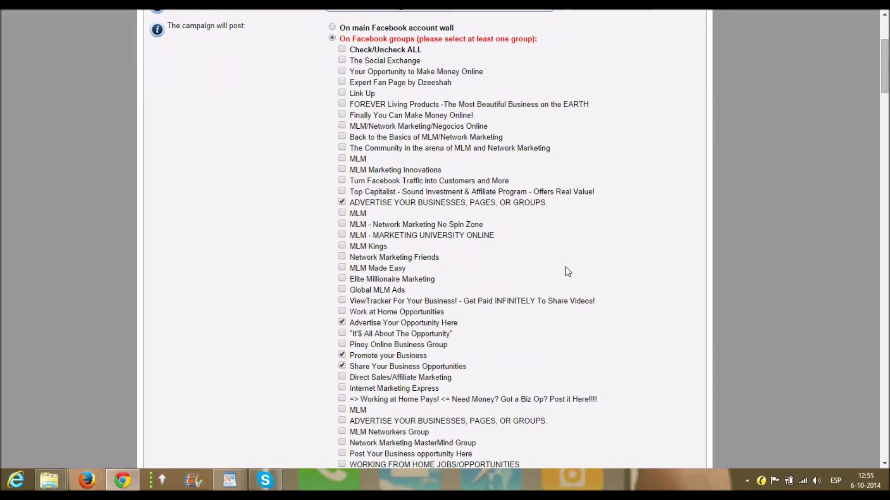
pyautogui.scroll(-20, 616, 307)
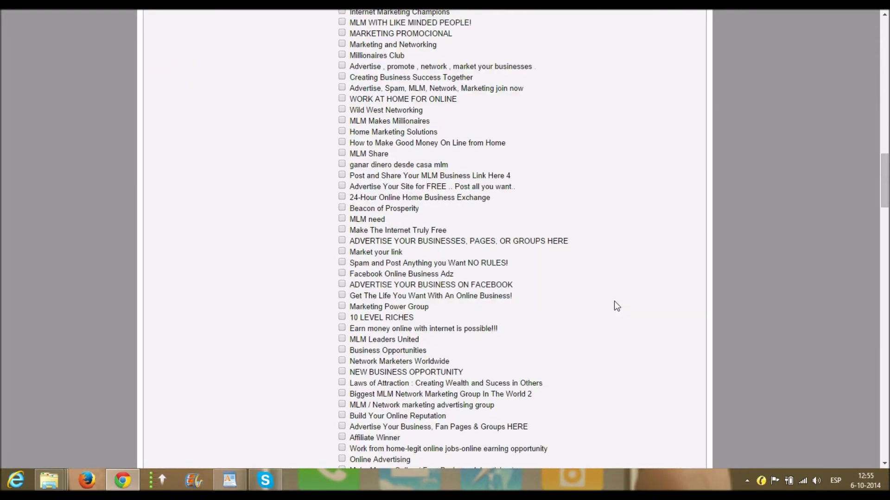
pyautogui.scroll(-20, 616, 325)
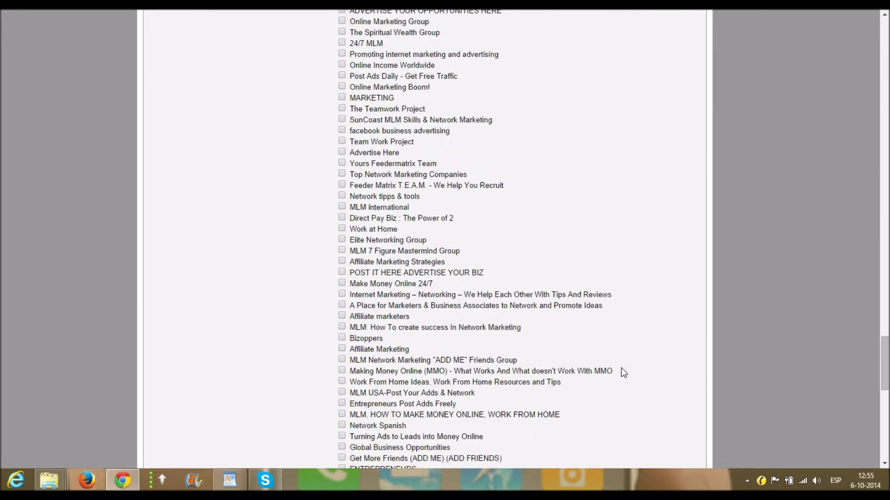
pyautogui.scroll(-1, 618, 362)
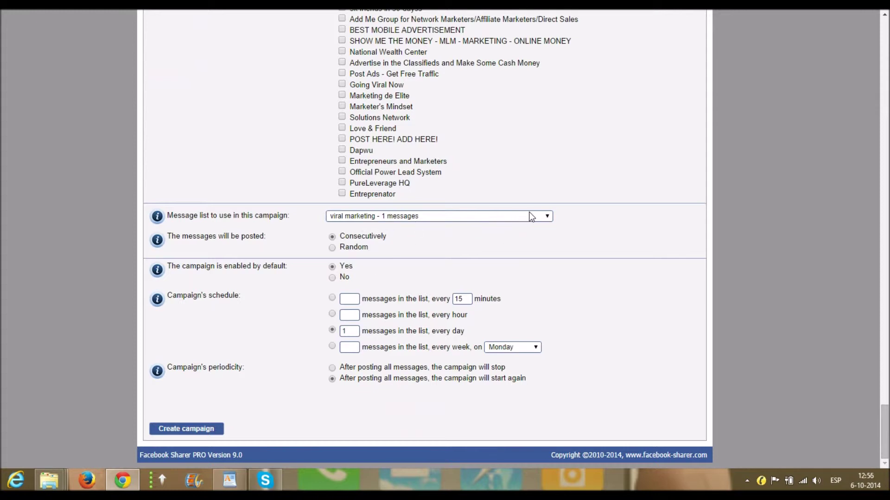
# Use the 'bla bla - 1 messages' list and schedule 1 message every hour
pyautogui.click(547, 217)
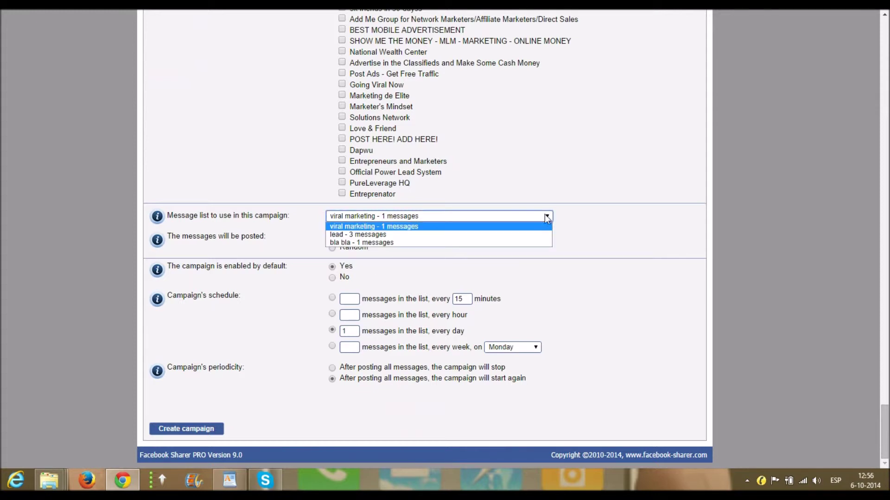
pyautogui.click(403, 243)
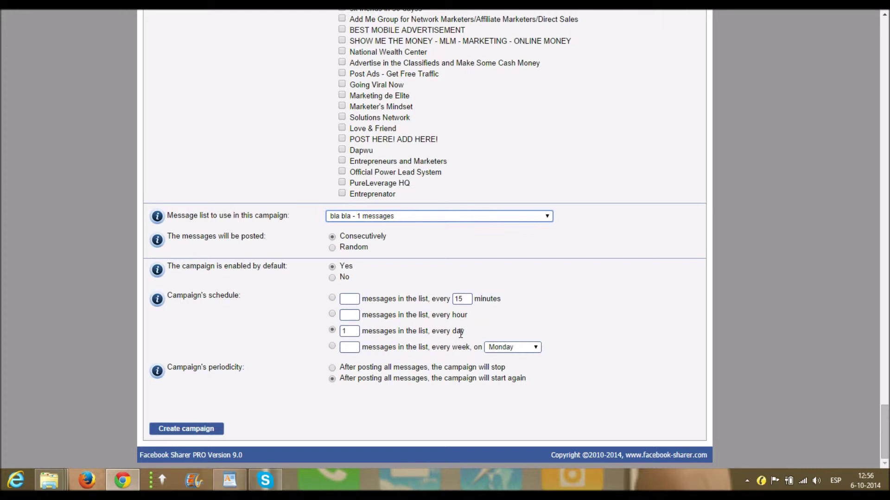
pyautogui.click(332, 314)
pyautogui.click(353, 315)
pyautogui.write('1')
# Return to the Existing Campaigns page showing the four paused campaigns, including bla bla
pyautogui.scroll(20, 402, 394)
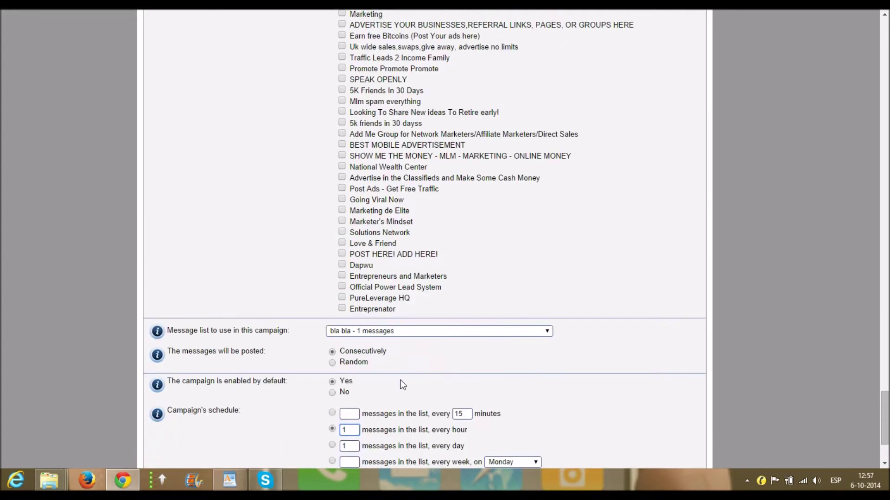
pyautogui.scroll(20, 428, 261)
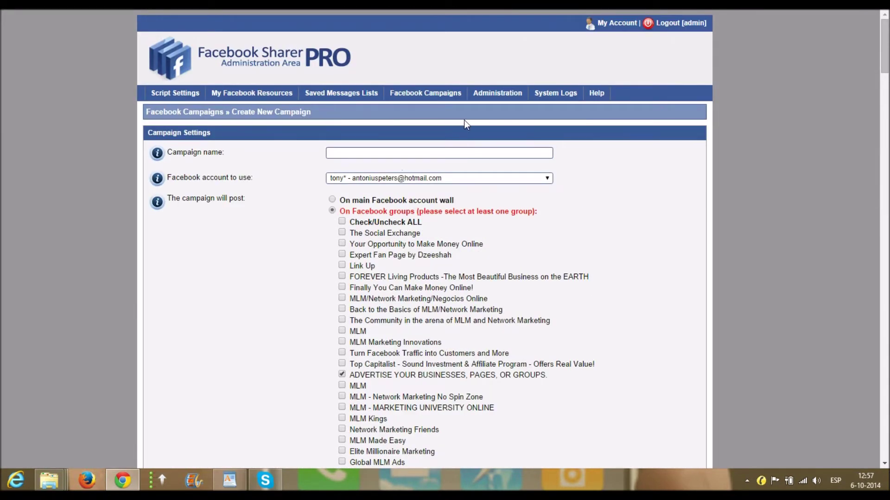
pyautogui.moveTo(425, 95)
pyautogui.click(425, 122)
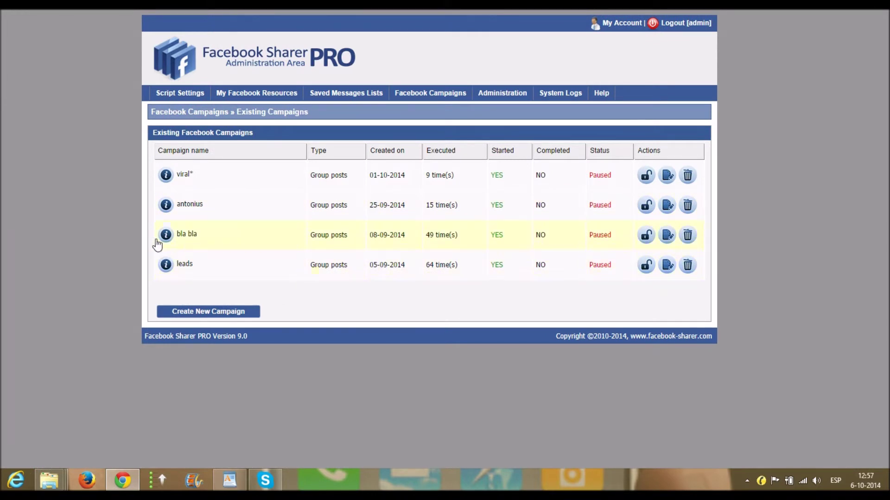
pyautogui.moveTo(165, 235)
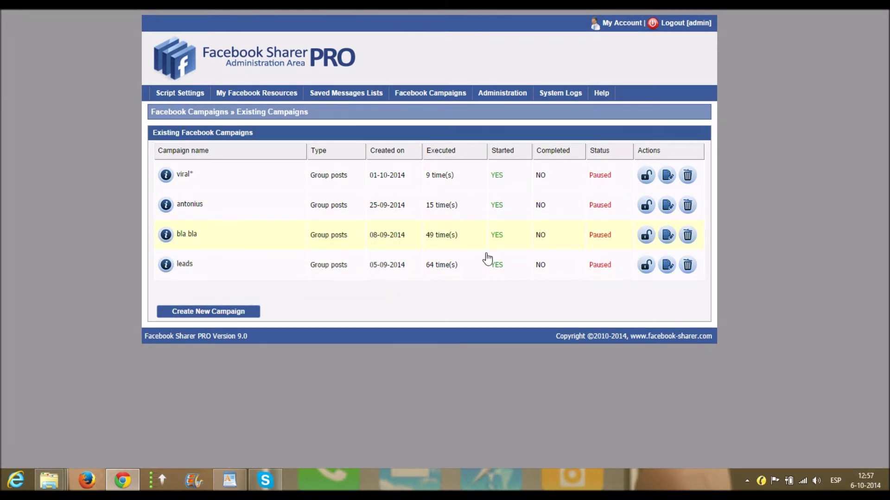